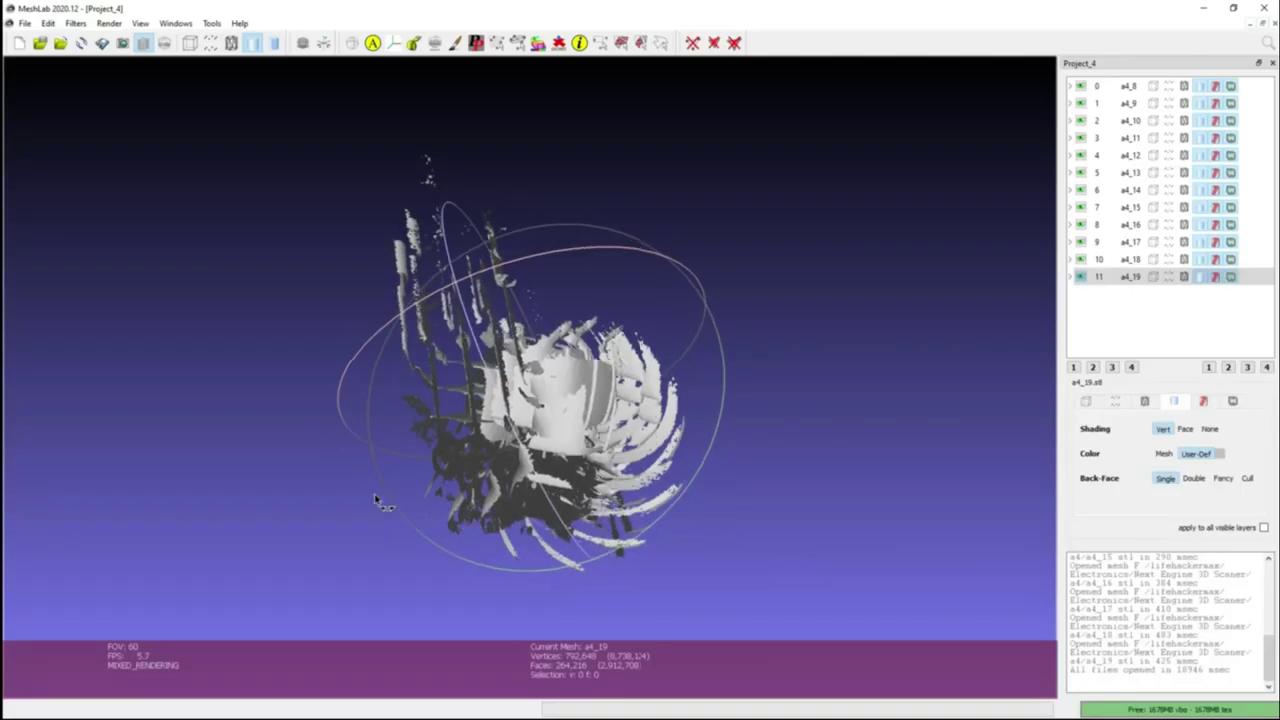
Hide every scan except a4_19 and start Manual Rough Glueing in the Align Tool.
{"action": "left_click_drag", "start_coordinate": [378, 500], "coordinate": [480, 490]}
{"action": "left_click_drag", "start_coordinate": [1080, 86], "coordinate": [1087, 260]}
{"action": "left_click", "coordinate": [351, 43]}
{"action": "left_click_drag", "start_coordinate": [1051, 63], "coordinate": [1037, 91]}
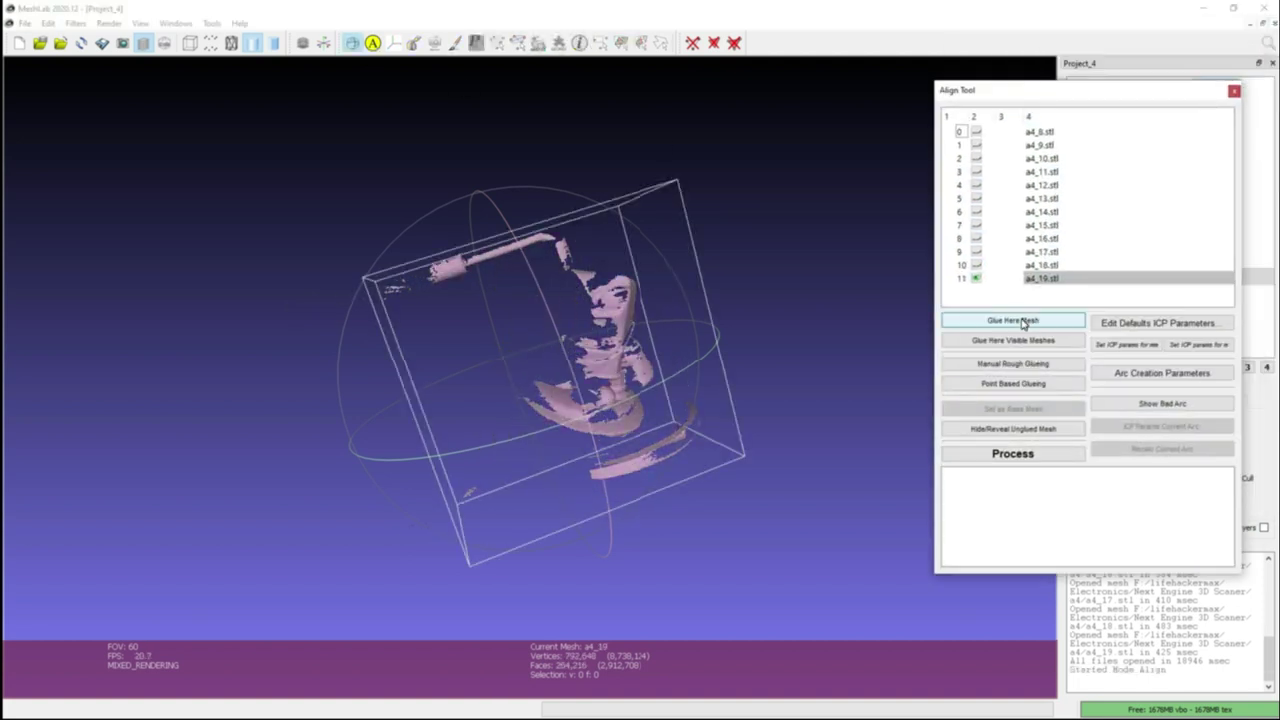
{"action": "left_click", "coordinate": [1030, 366]}
Widen the point-matching window to full screen, show meshes as points, and tick Allow Scaling.
{"action": "left_click_drag", "start_coordinate": [263, 360], "coordinate": [8, 360]}
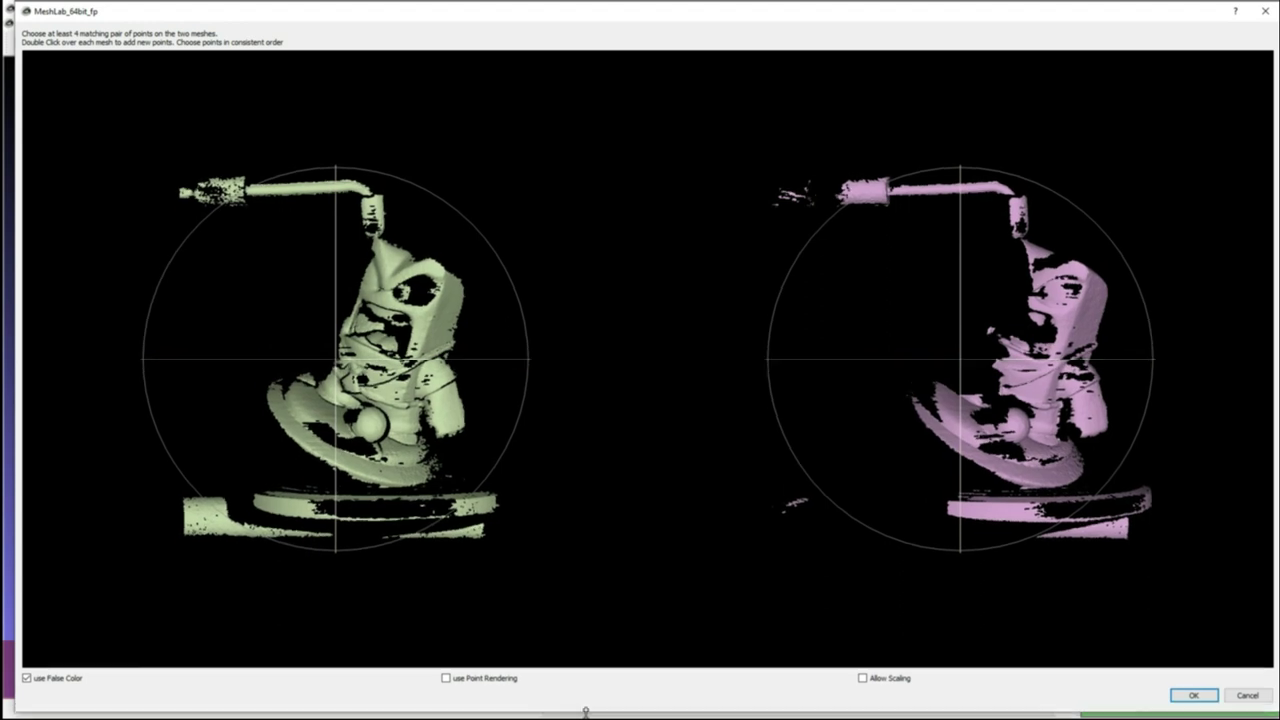
{"action": "left_click", "coordinate": [446, 683]}
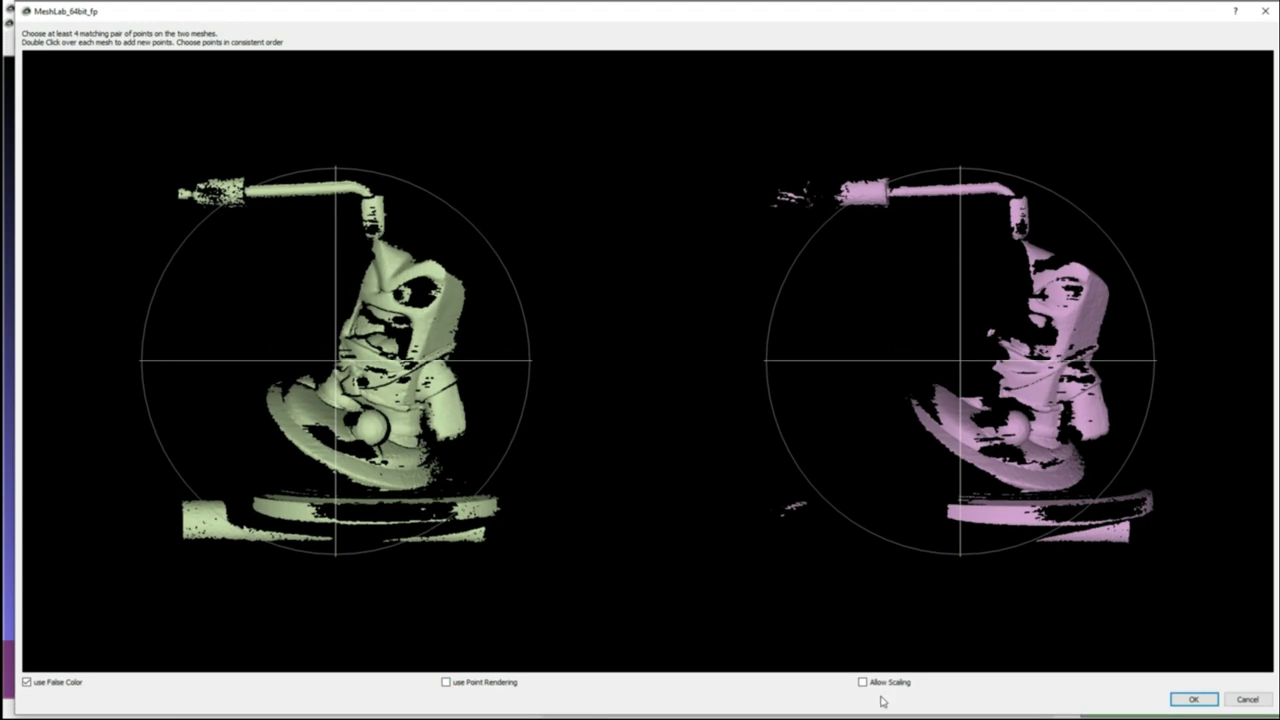
{"action": "left_click", "coordinate": [872, 686]}
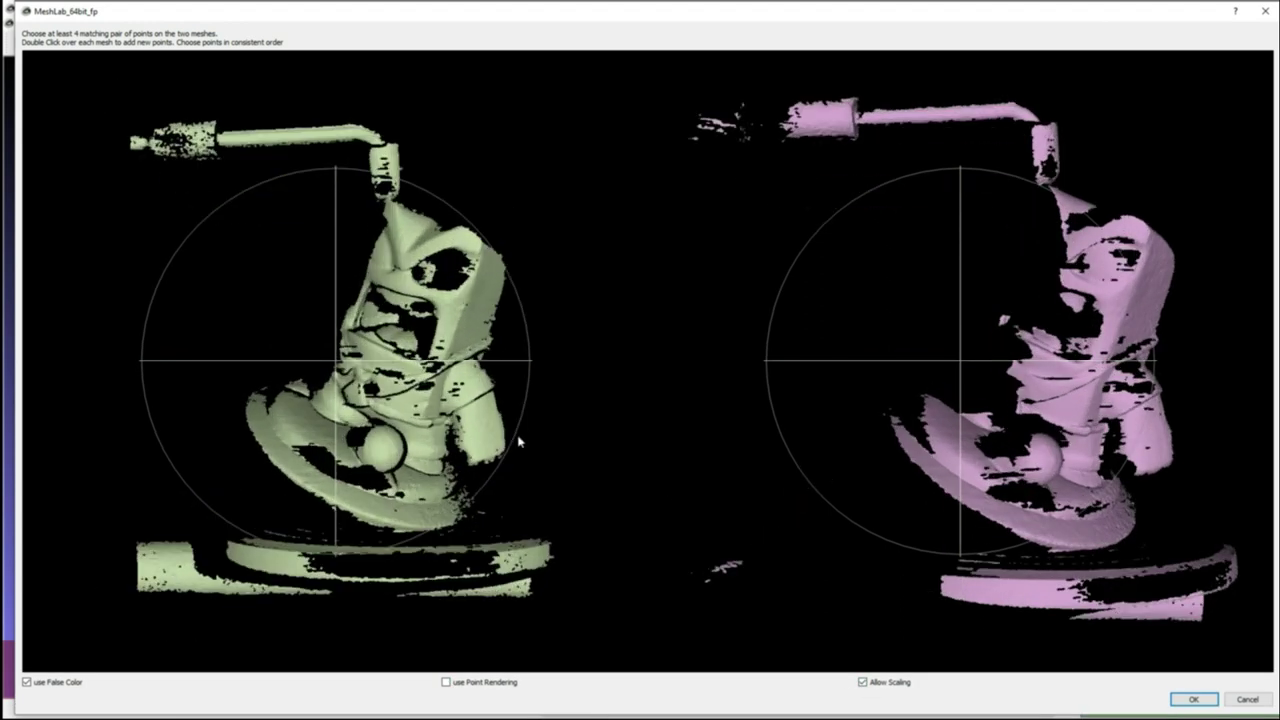
{"action": "scroll", "coordinate": [519, 441], "scroll_direction": "up", "scroll_amount": 2}
{"action": "scroll", "coordinate": [840, 414], "scroll_direction": "up", "scroll_amount": 2}
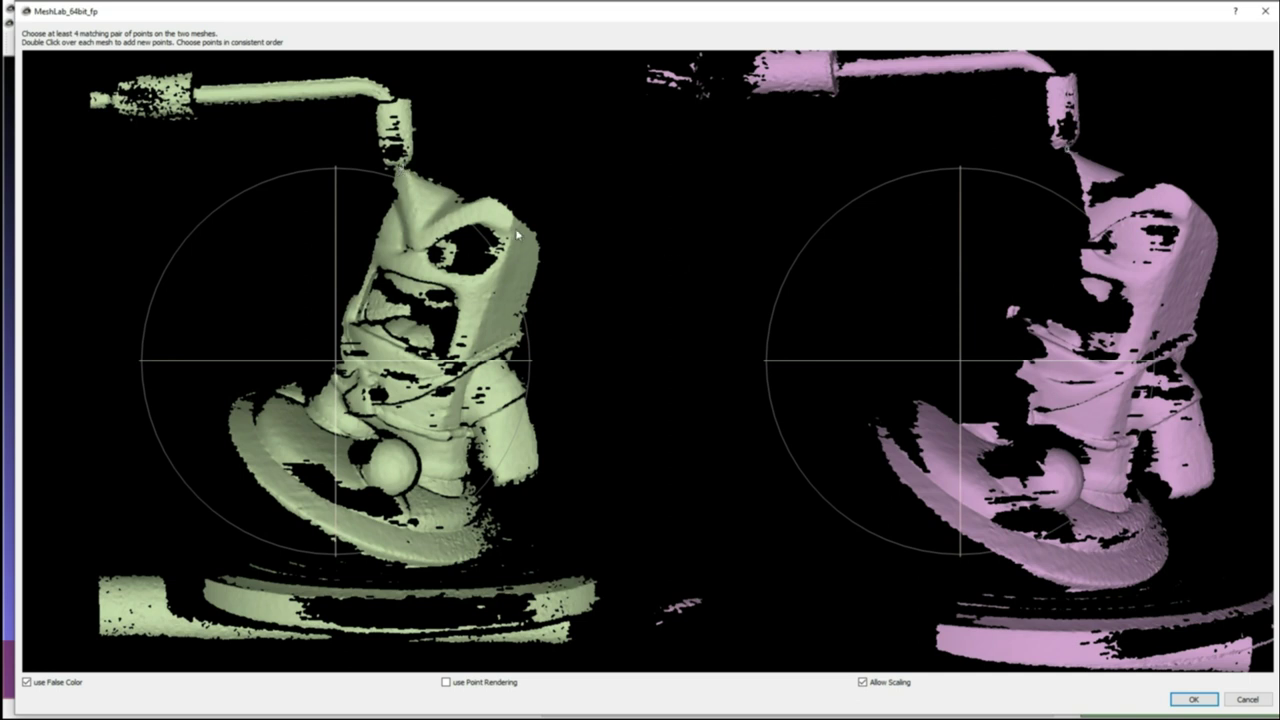
Rotate the pink and green meshes to matching angles for point picking.
{"action": "left_click_drag", "start_coordinate": [1148, 268], "coordinate": [1144, 441]}
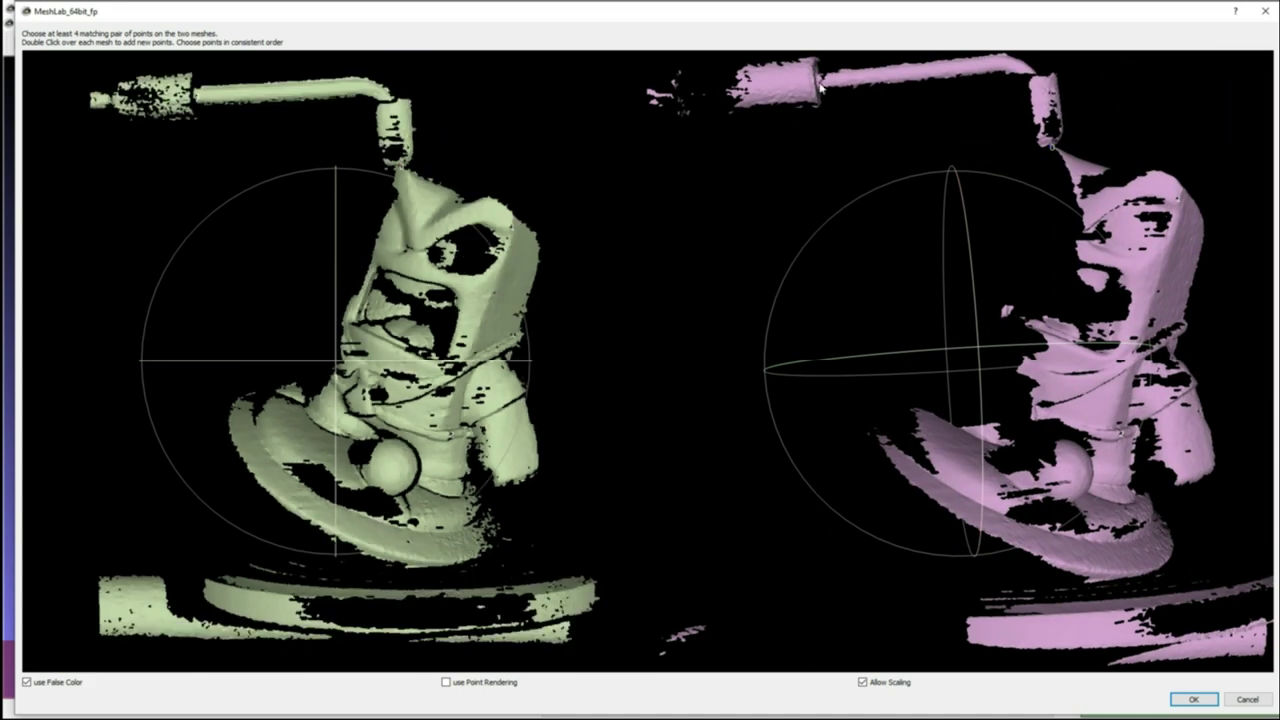
{"action": "left_click_drag", "start_coordinate": [444, 507], "coordinate": [520, 440]}
{"action": "left_click_drag", "start_coordinate": [1040, 520], "coordinate": [1083, 510]}
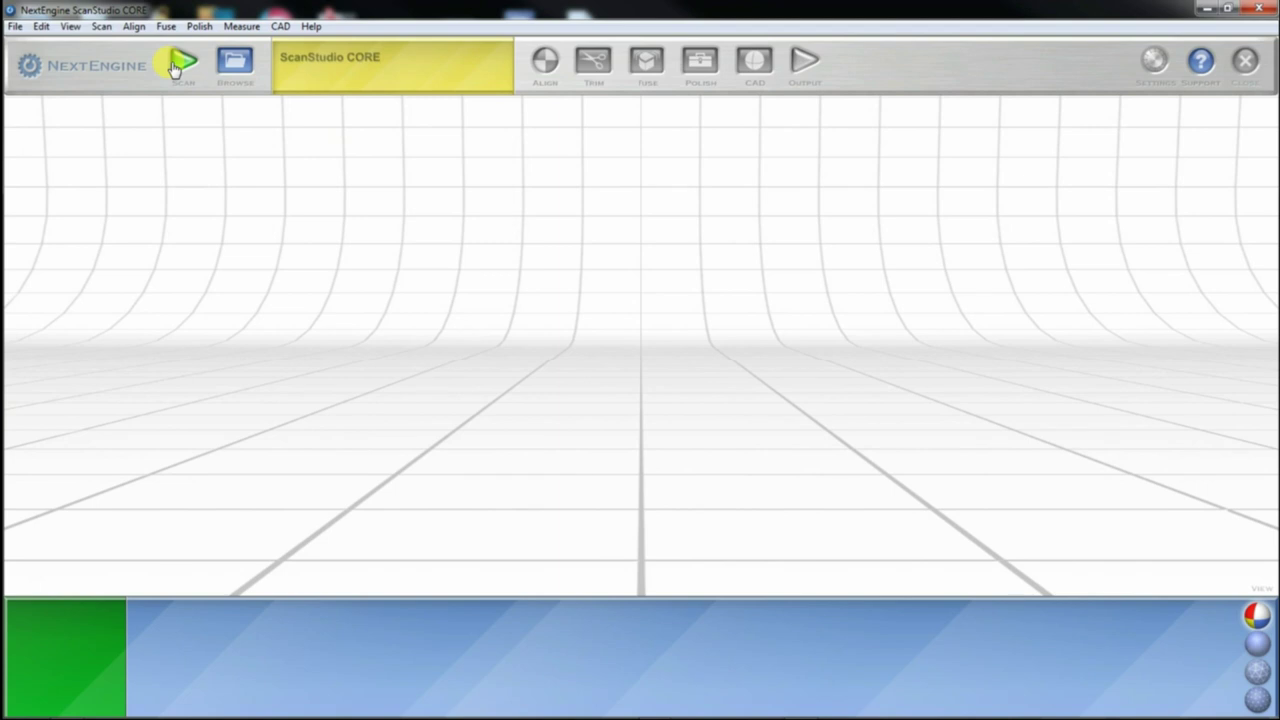
Begin setting up a new scan of the red Anger figurine.
{"action": "left_click", "coordinate": [178, 64]}
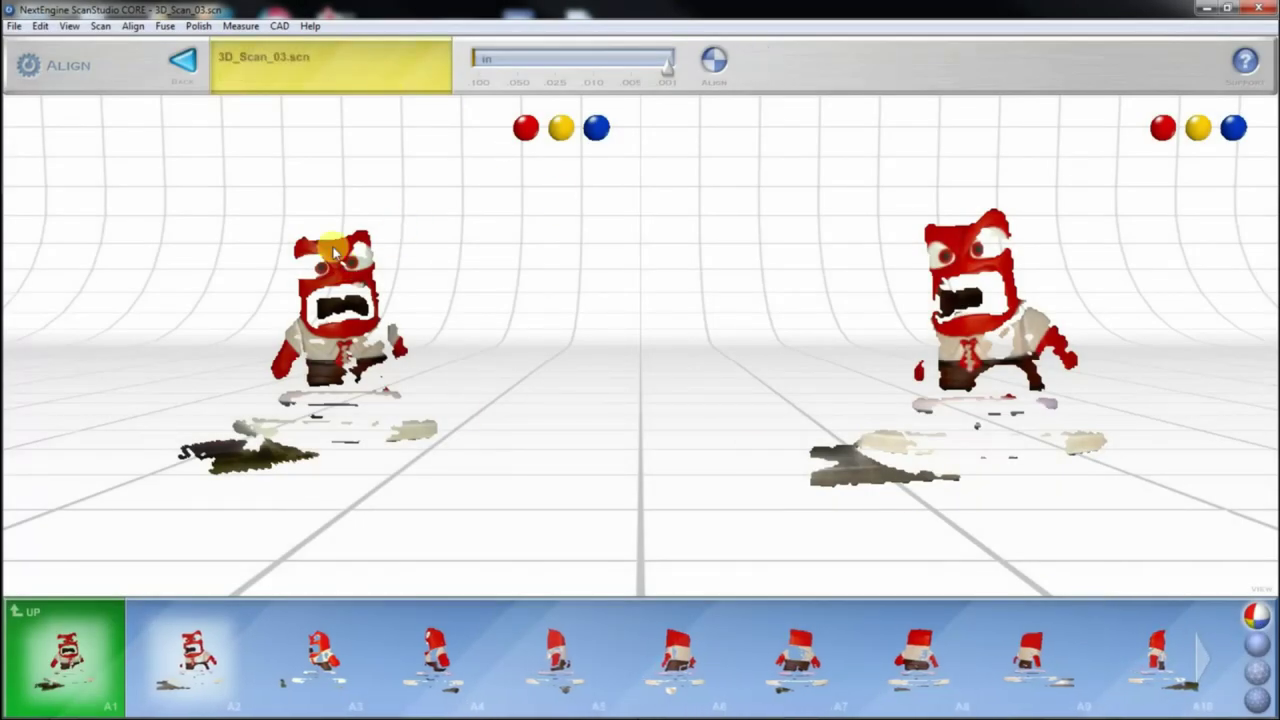
Place the red pin on the eye in both scans, adjusting it to the right eye's pupil.
{"action": "left_click_drag", "start_coordinate": [503, 402], "coordinate": [512, 338]}
{"action": "left_click_drag", "start_coordinate": [525, 127], "coordinate": [389, 181]}
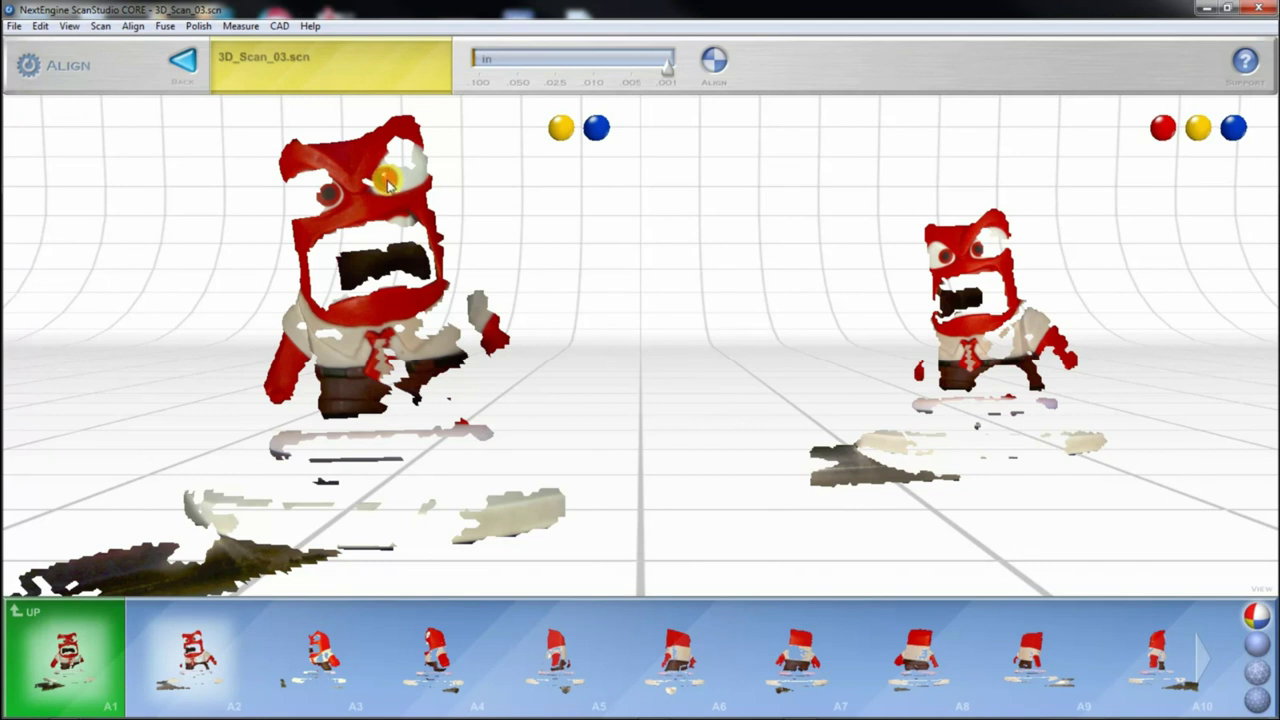
{"action": "scroll", "coordinate": [386, 183], "scroll_direction": "up", "scroll_amount": 5}
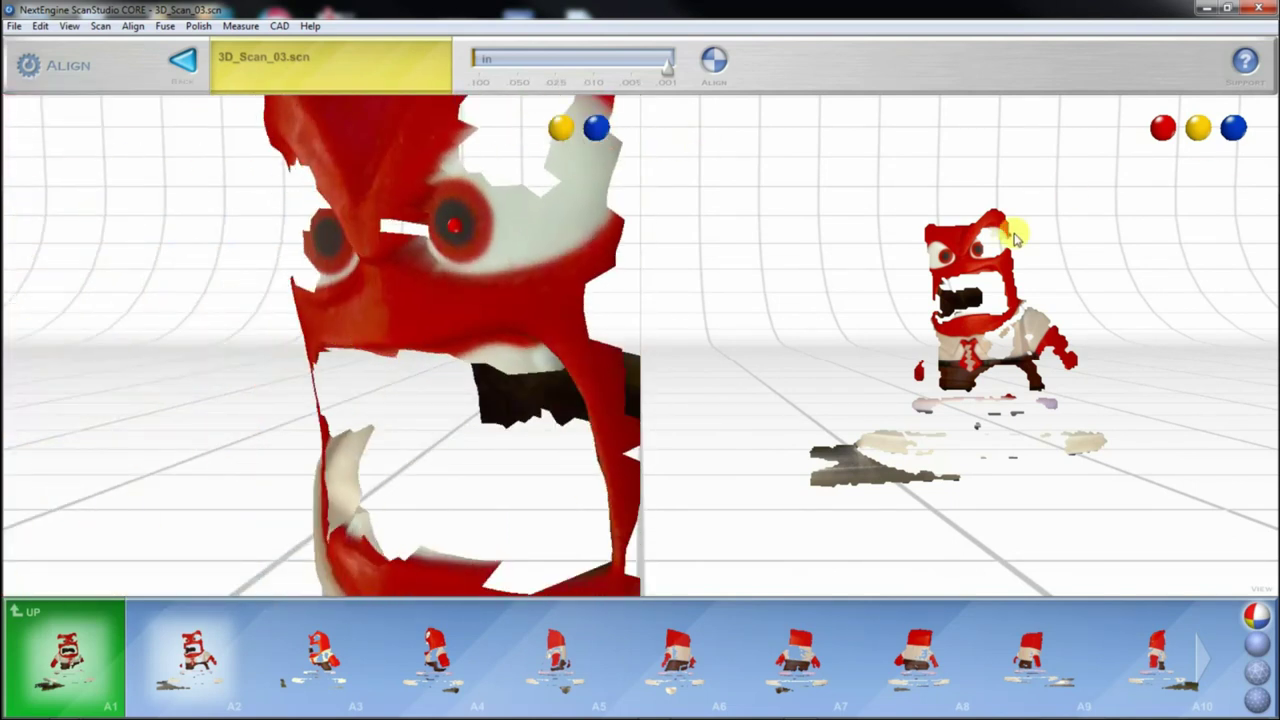
{"action": "scroll", "coordinate": [890, 455], "scroll_direction": "up", "scroll_amount": 2}
{"action": "scroll", "coordinate": [931, 343], "scroll_direction": "up", "scroll_amount": 3}
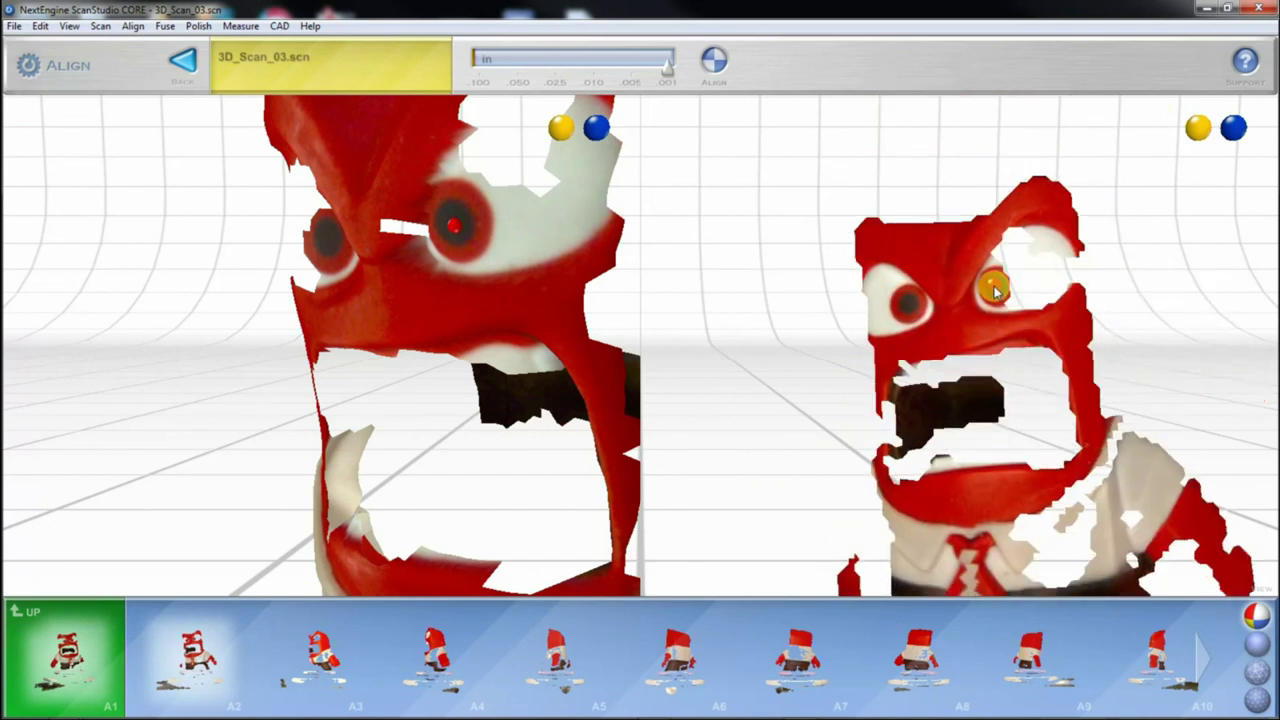
{"action": "left_click", "coordinate": [996, 289]}
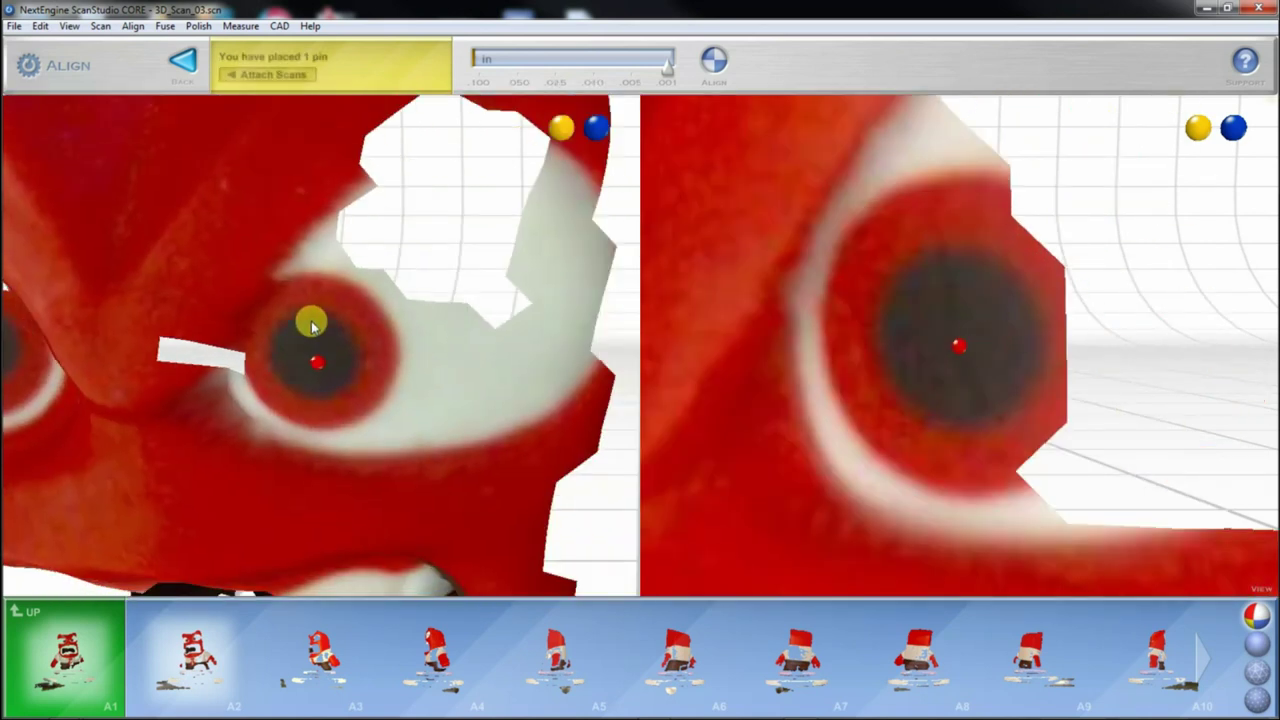
{"action": "scroll", "coordinate": [996, 412], "scroll_direction": "down", "scroll_amount": 2}
{"action": "scroll", "coordinate": [1063, 334], "scroll_direction": "up", "scroll_amount": 3}
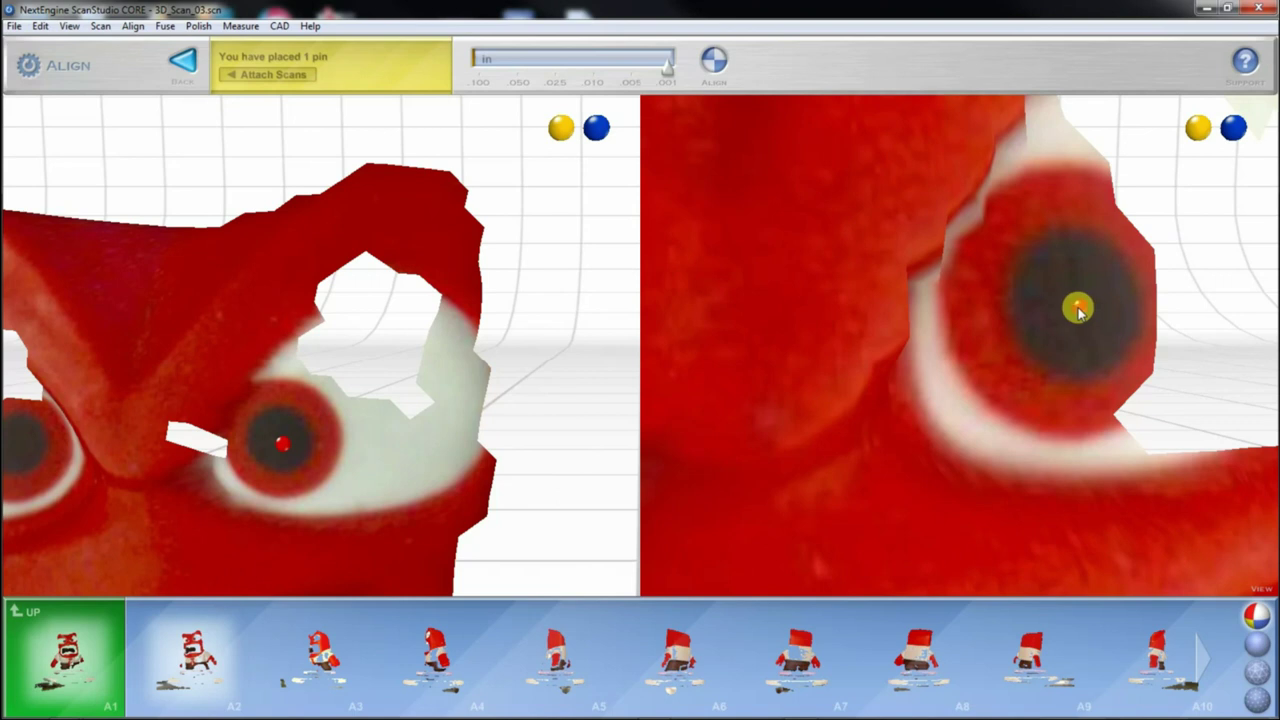
{"action": "left_click", "coordinate": [1079, 304]}
Put the yellow pin on both eyes, then the blue pin on the left model's lower body.
{"action": "scroll", "coordinate": [297, 394], "scroll_direction": "up", "scroll_amount": 2}
{"action": "scroll", "coordinate": [277, 418], "scroll_direction": "down", "scroll_amount": 1}
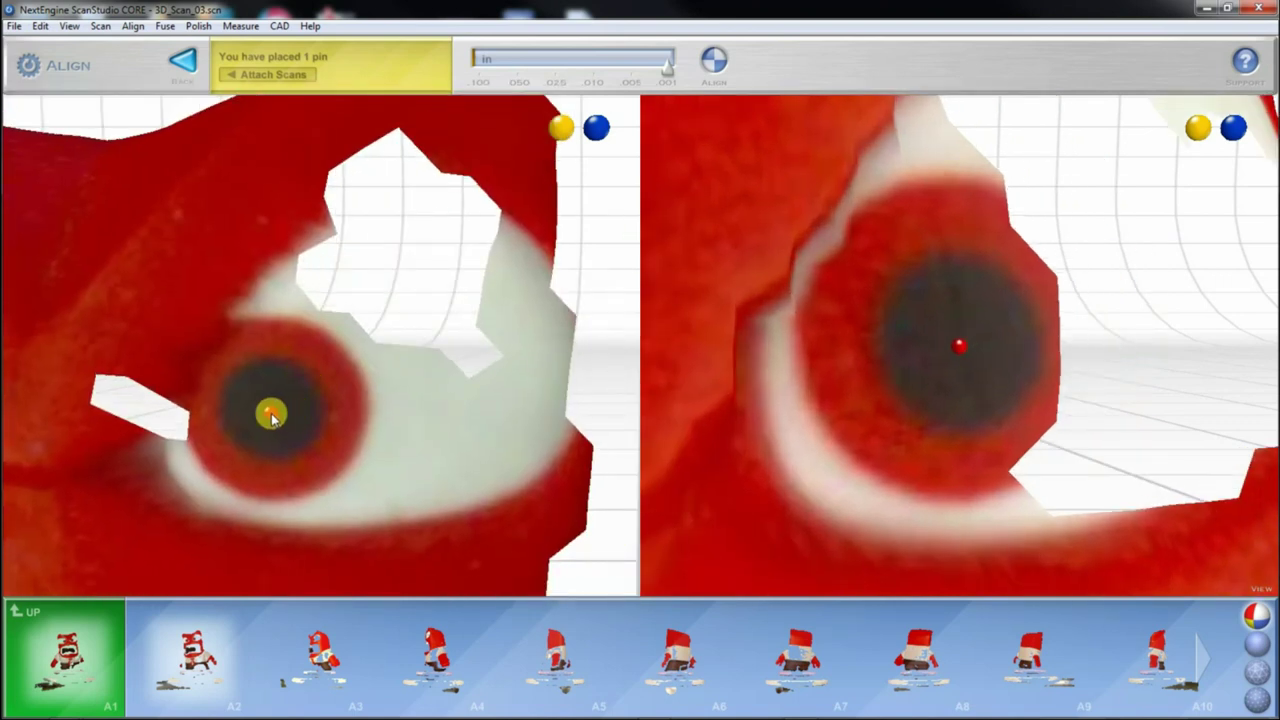
{"action": "scroll", "coordinate": [534, 277], "scroll_direction": "down", "scroll_amount": 1}
{"action": "scroll", "coordinate": [560, 337], "scroll_direction": "up", "scroll_amount": 1}
{"action": "scroll", "coordinate": [543, 354], "scroll_direction": "down", "scroll_amount": 2}
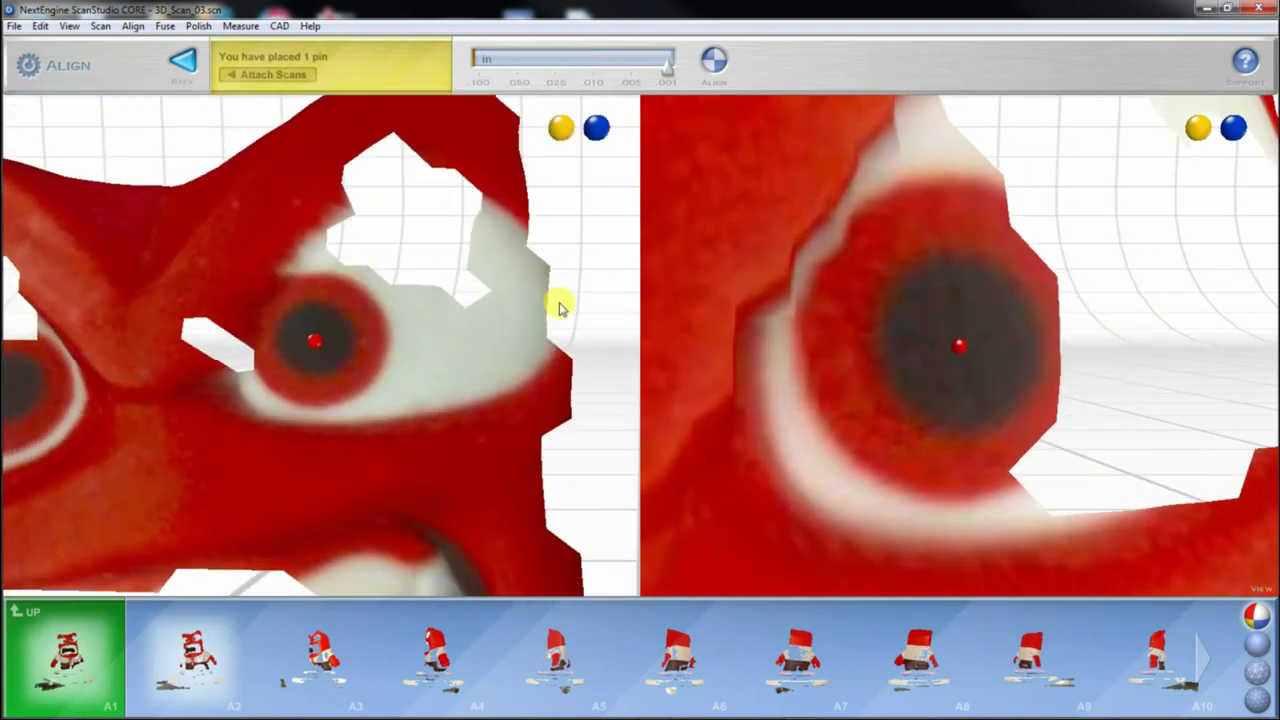
{"action": "scroll", "coordinate": [499, 280], "scroll_direction": "down", "scroll_amount": 4}
{"action": "left_click_drag", "start_coordinate": [560, 126], "coordinate": [228, 338]}
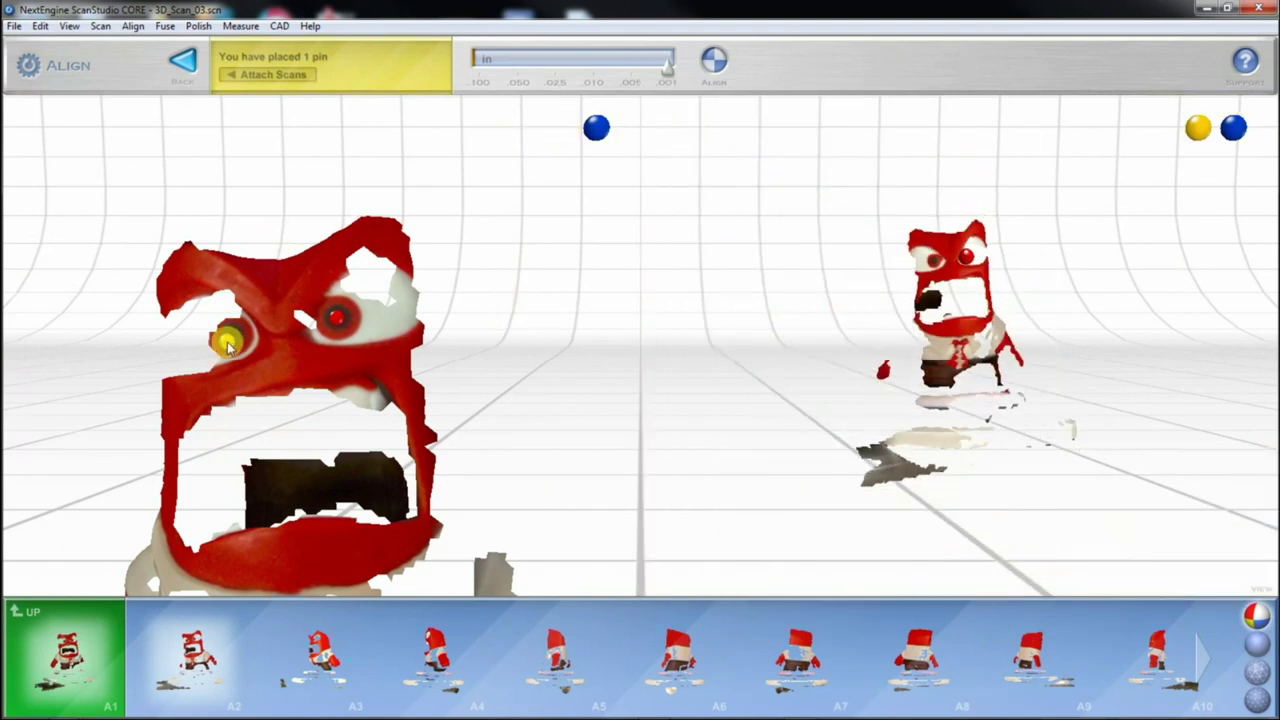
{"action": "scroll", "coordinate": [228, 338], "scroll_direction": "up", "scroll_amount": 3}
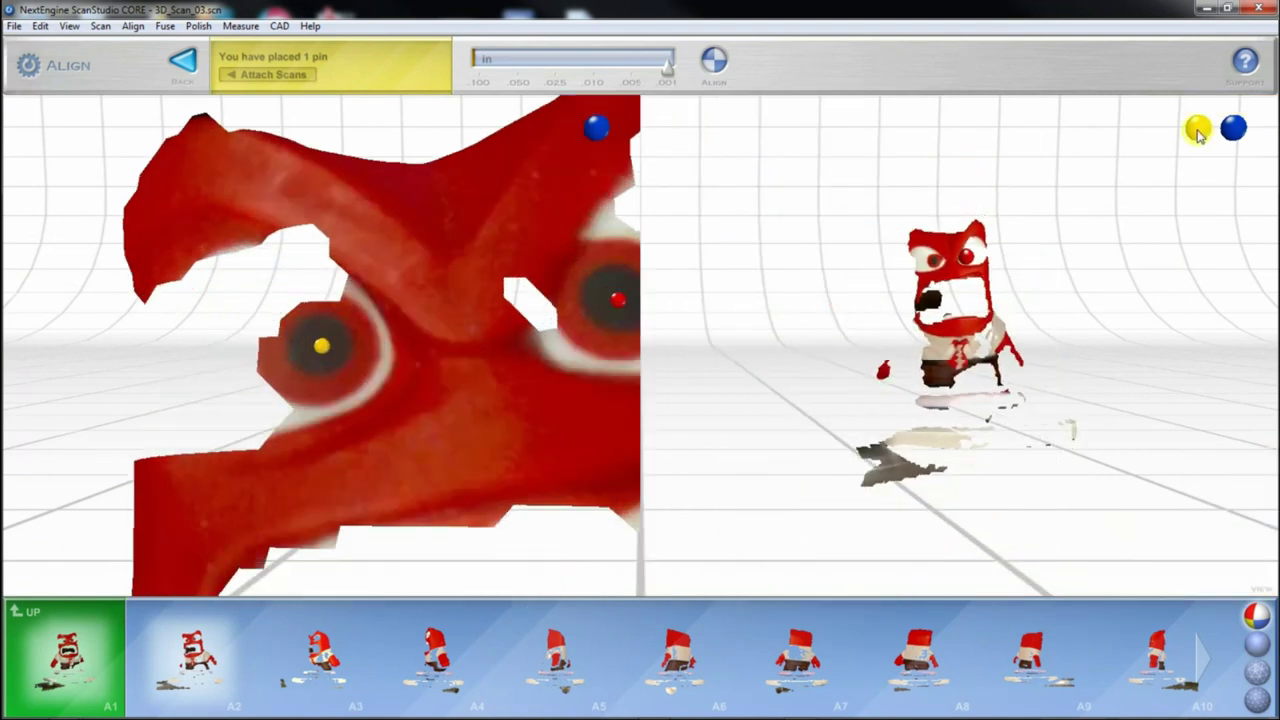
{"action": "left_click_drag", "start_coordinate": [1198, 130], "coordinate": [928, 263]}
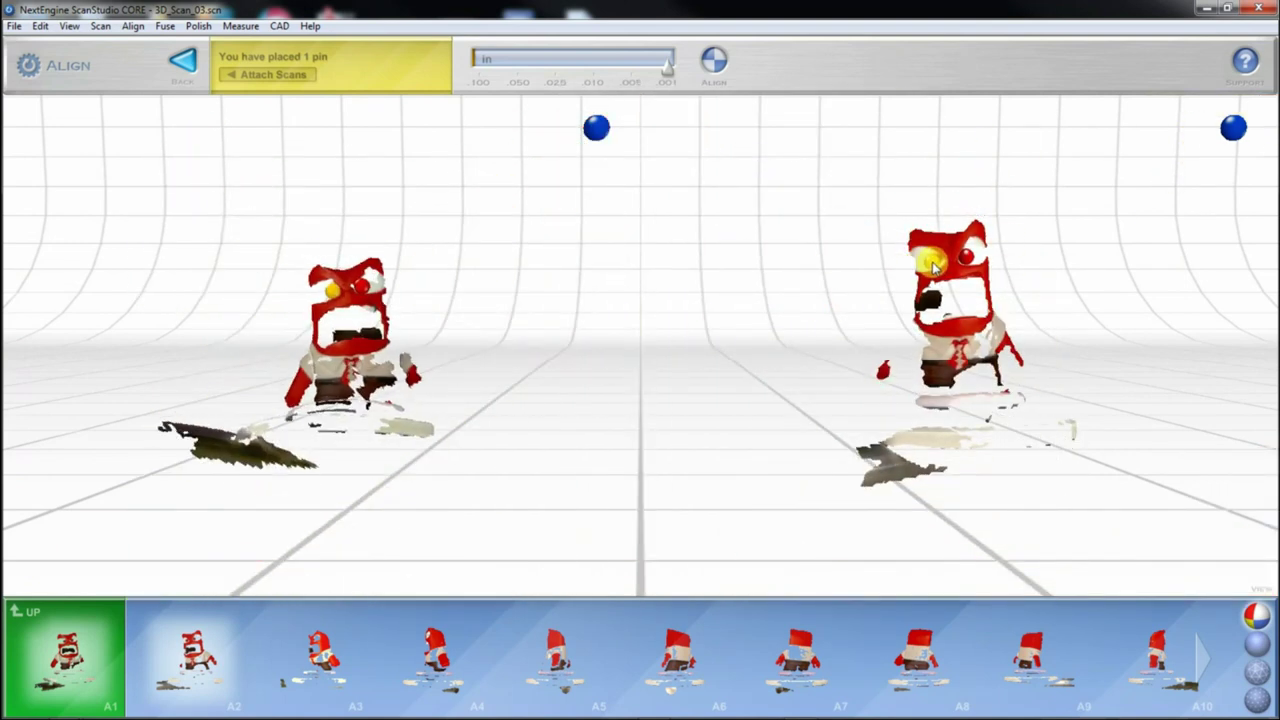
{"action": "left_click_drag", "start_coordinate": [985, 350], "coordinate": [1016, 362]}
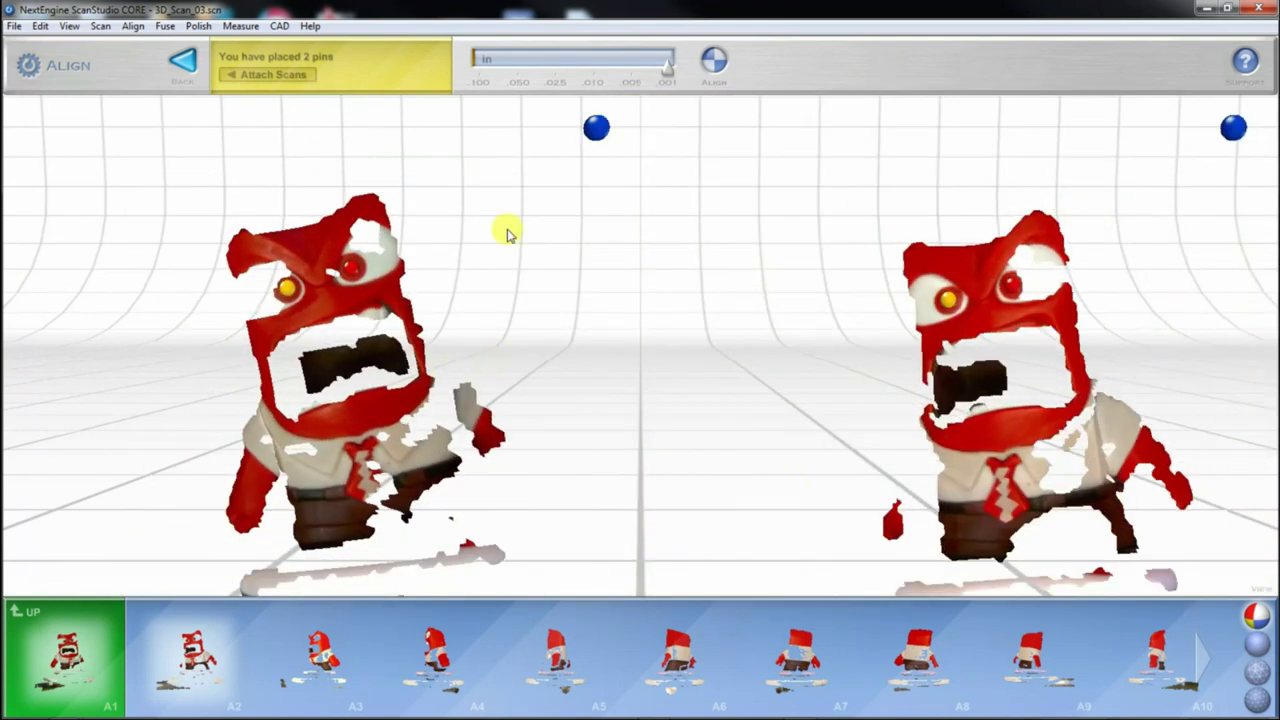
{"action": "left_click_drag", "start_coordinate": [527, 218], "coordinate": [450, 405]}
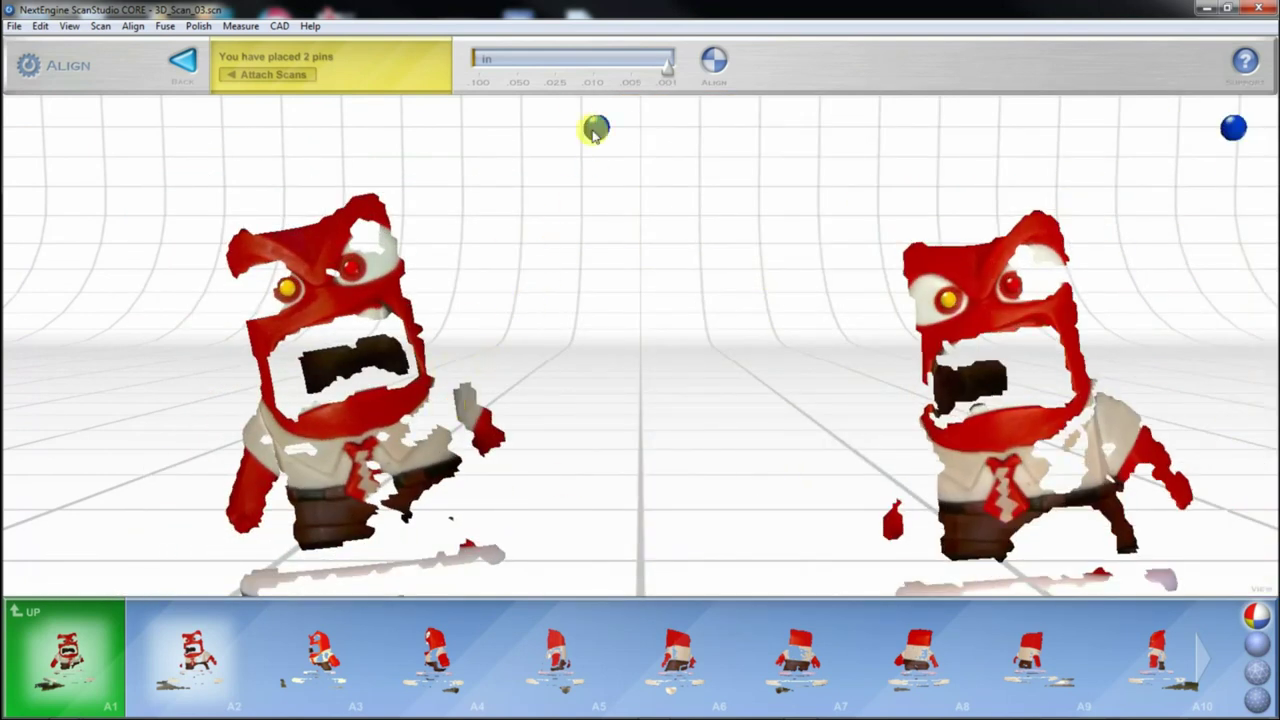
{"action": "left_click_drag", "start_coordinate": [594, 126], "coordinate": [346, 492]}
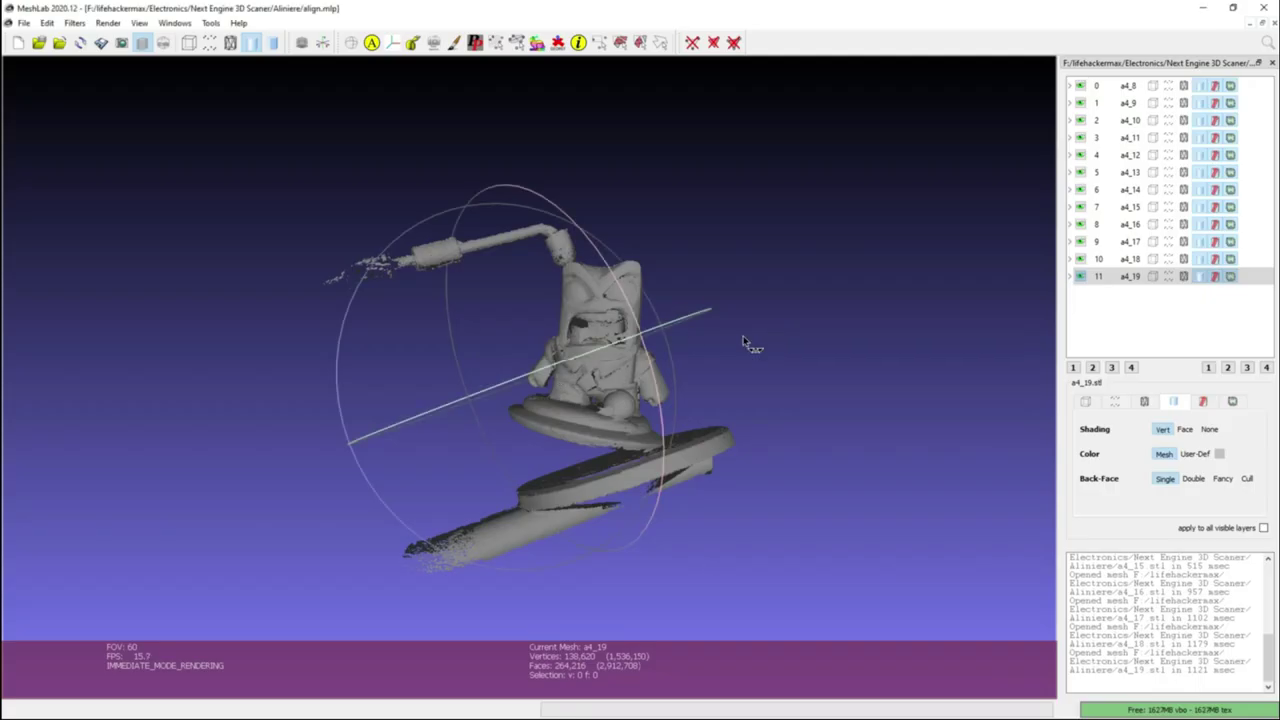
{"action": "left_click_drag", "start_coordinate": [745, 345], "coordinate": [385, 406]}
{"action": "left_click_drag", "start_coordinate": [560, 415], "coordinate": [409, 407]}
{"action": "left_click_drag", "start_coordinate": [575, 441], "coordinate": [191, 331]}
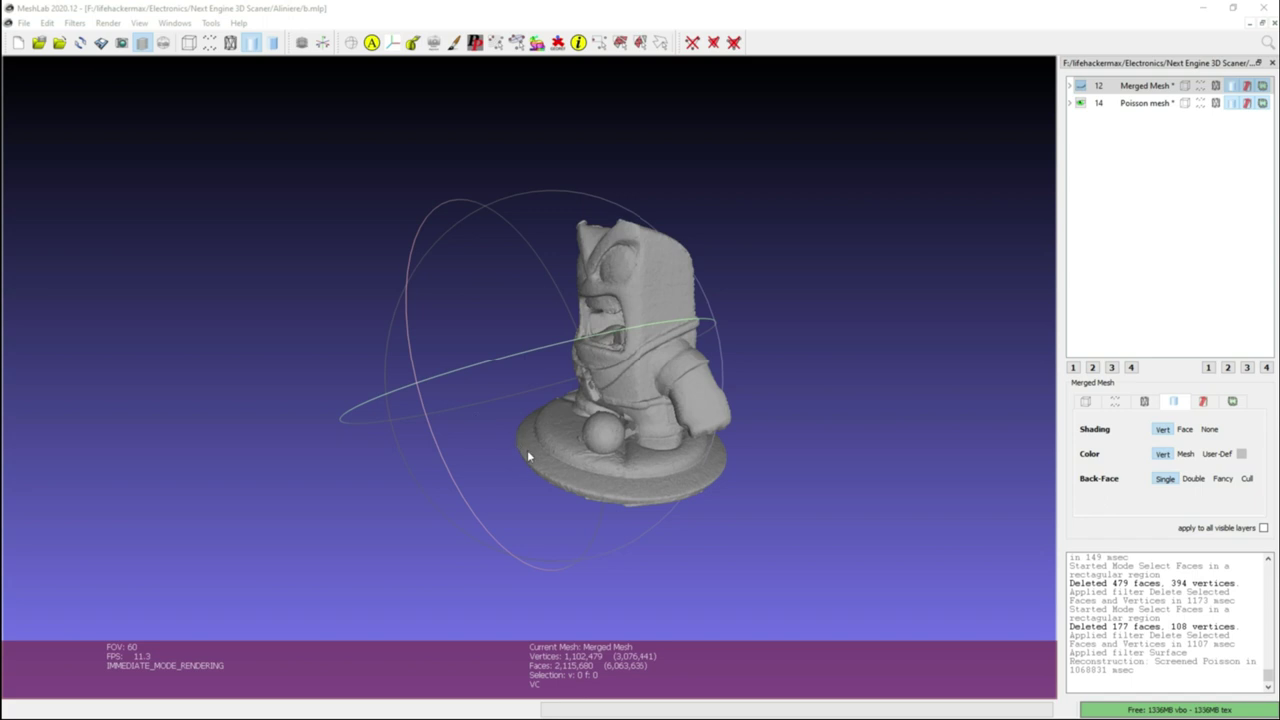
Orbit and zoom the merged Anger figurine, turning it upright to inspect several sides.
{"action": "left_click_drag", "start_coordinate": [583, 466], "coordinate": [530, 245]}
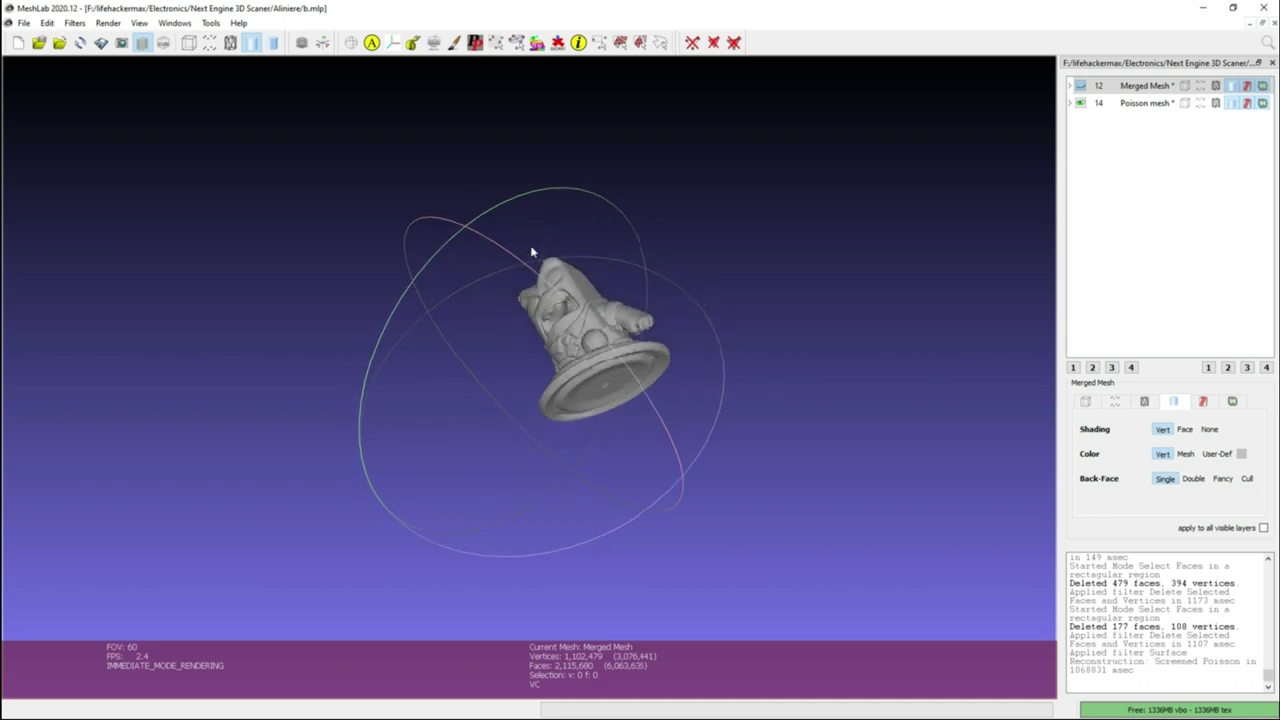
{"action": "scroll", "coordinate": [531, 252], "scroll_direction": "up", "scroll_amount": 8}
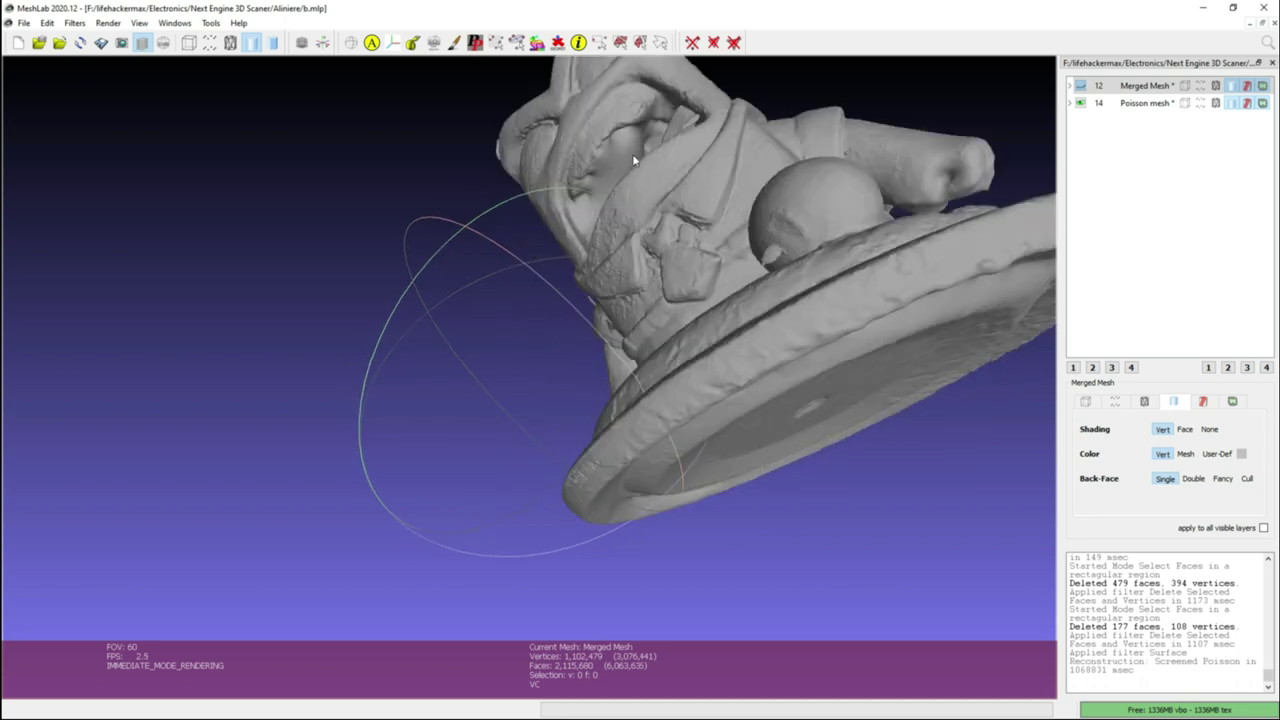
{"action": "left_click_drag", "start_coordinate": [642, 181], "coordinate": [708, 258]}
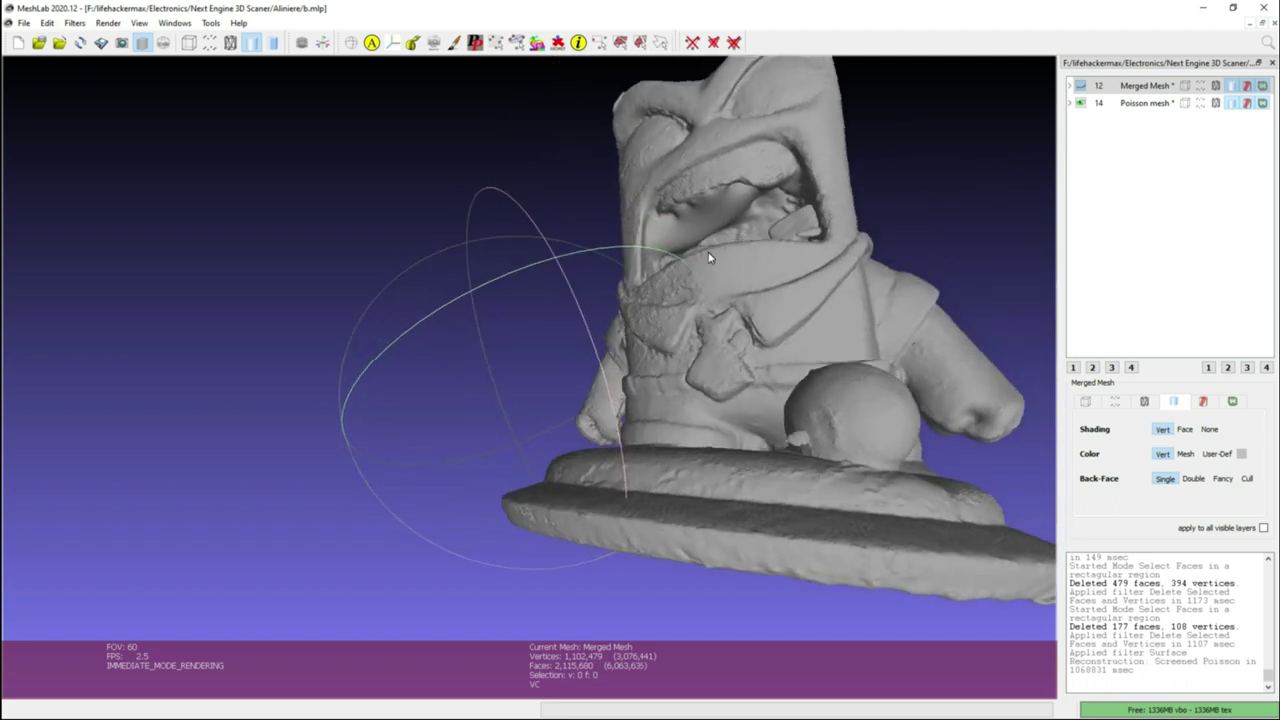
{"action": "scroll", "coordinate": [708, 258], "scroll_direction": "down", "scroll_amount": 6}
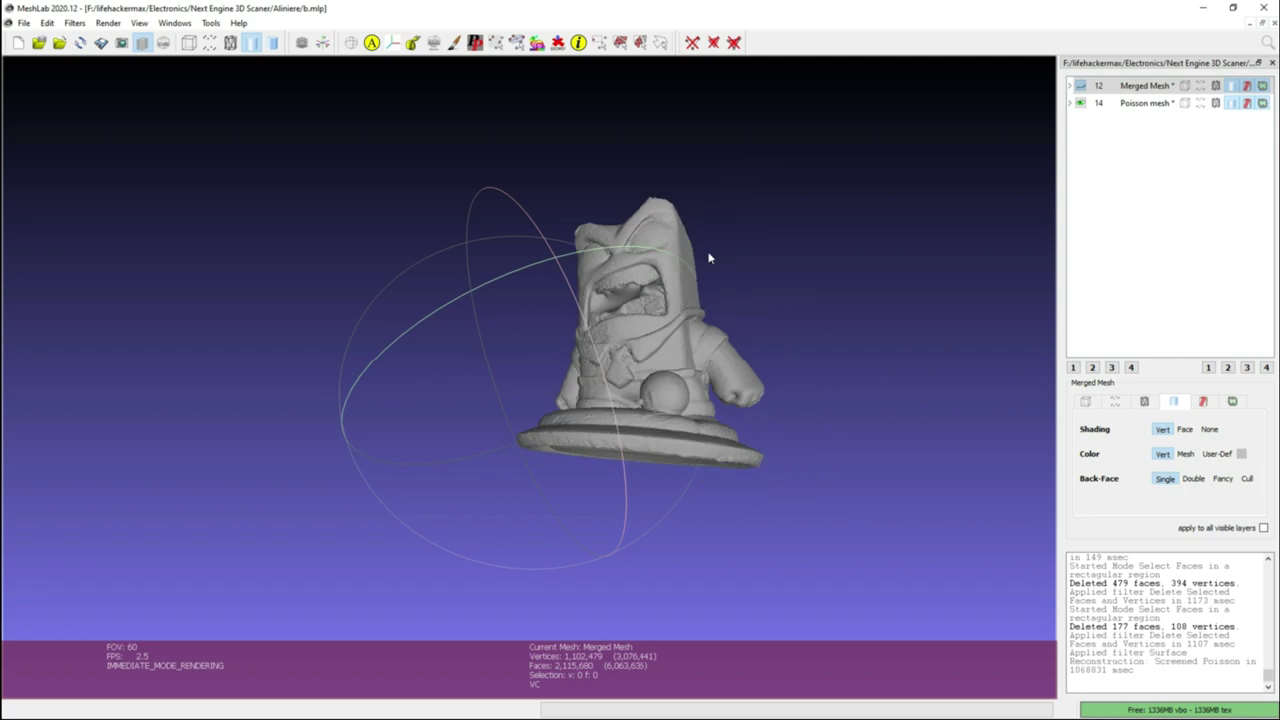
{"action": "left_click_drag", "start_coordinate": [737, 325], "coordinate": [425, 392]}
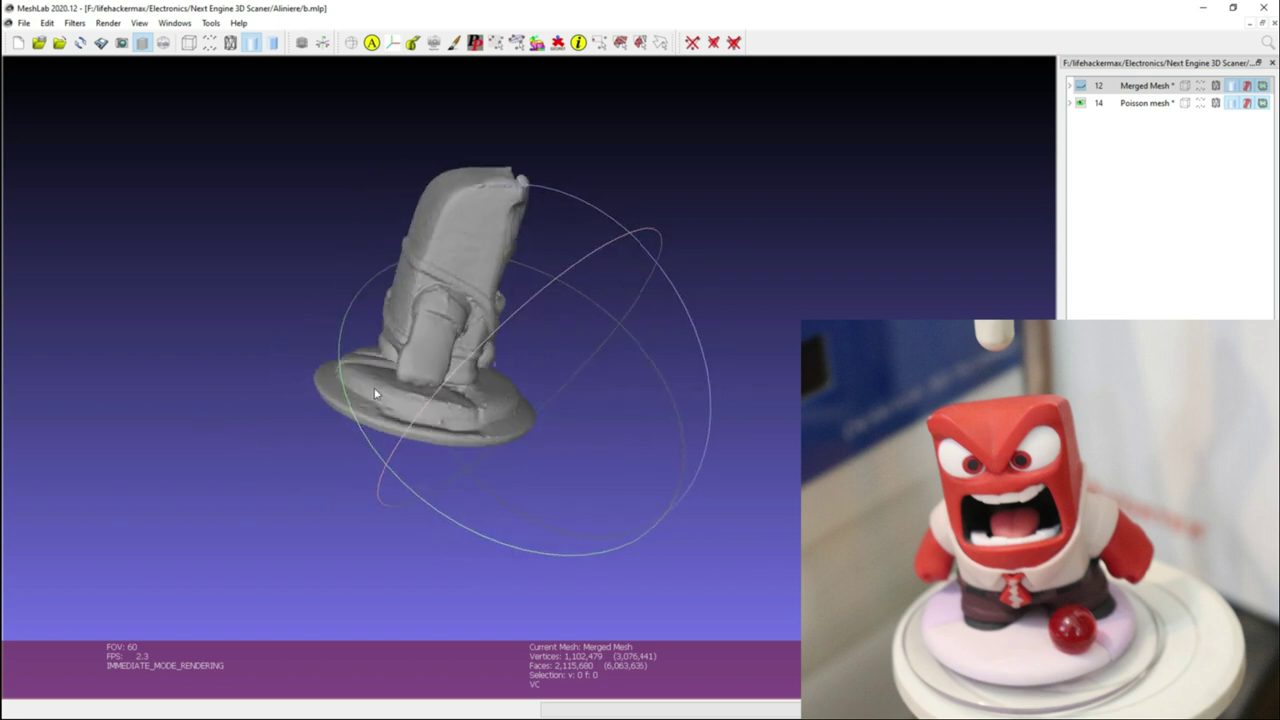
Stand the figure upright sideways, then toggle the Poisson mesh off and back on as current.
{"action": "left_click_drag", "start_coordinate": [300, 372], "coordinate": [240, 328]}
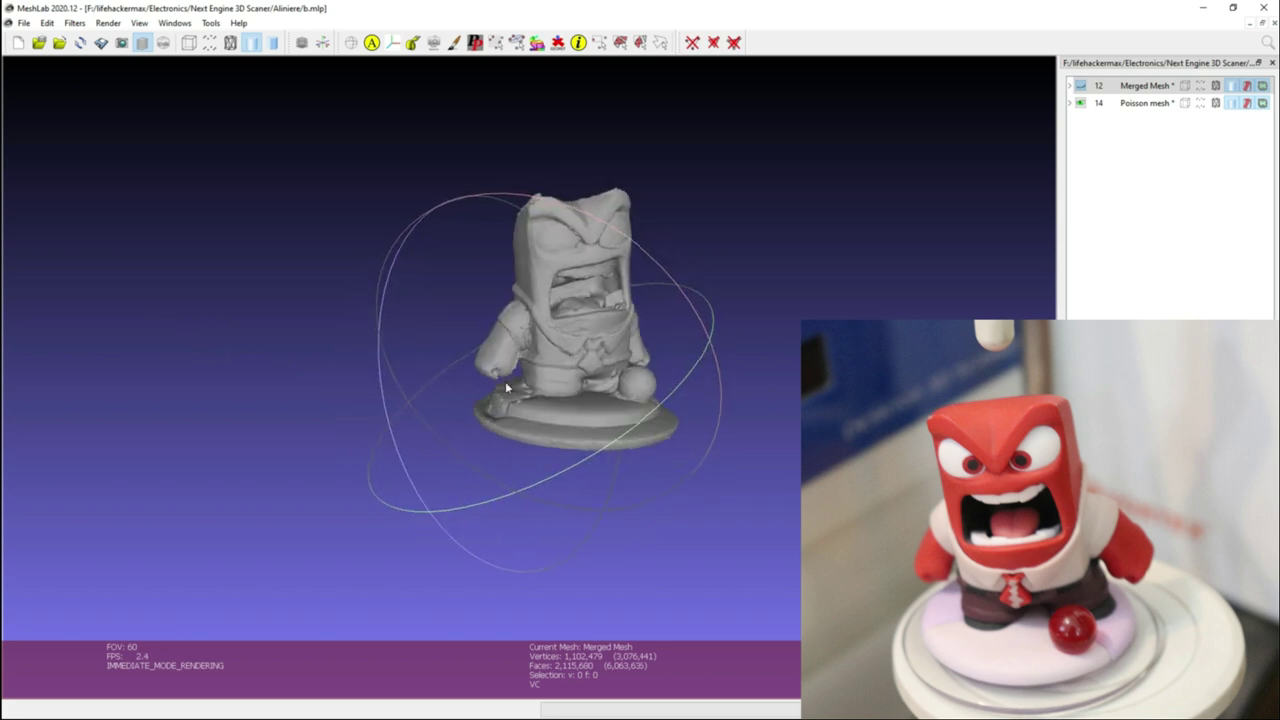
{"action": "left_click_drag", "start_coordinate": [478, 402], "coordinate": [492, 398]}
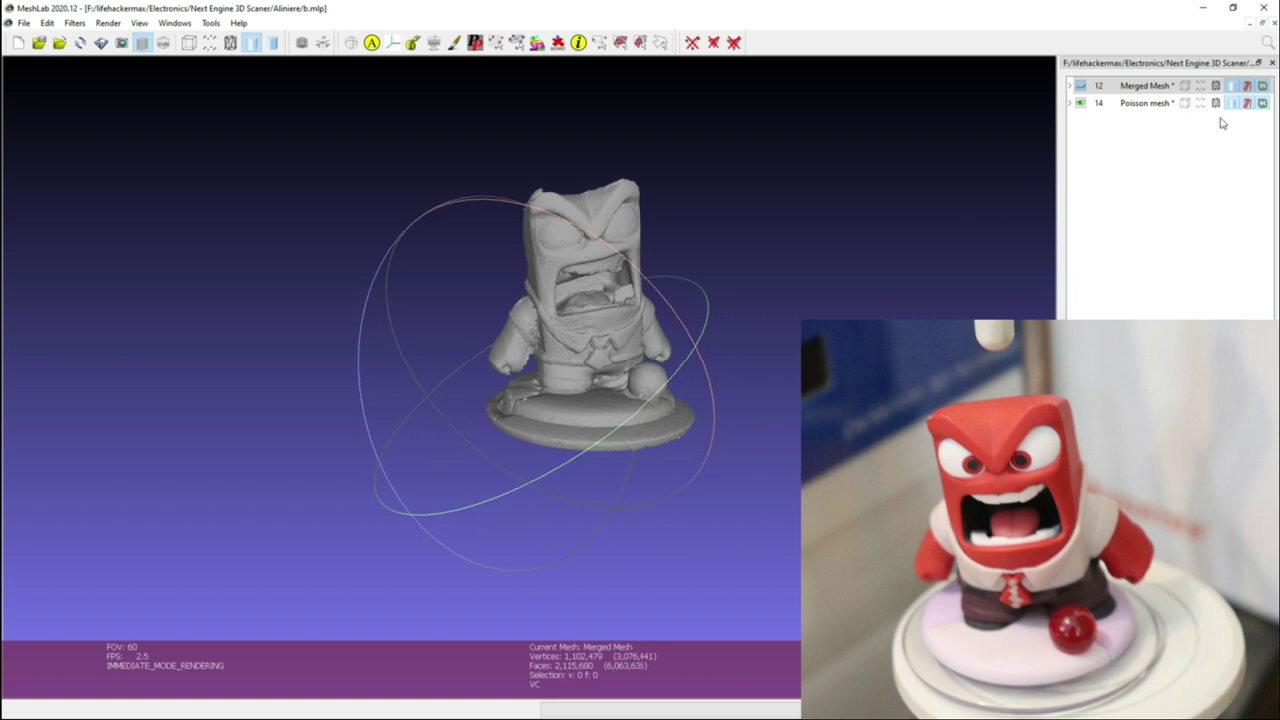
{"action": "left_click", "coordinate": [1080, 86]}
{"action": "left_click", "coordinate": [1080, 103]}
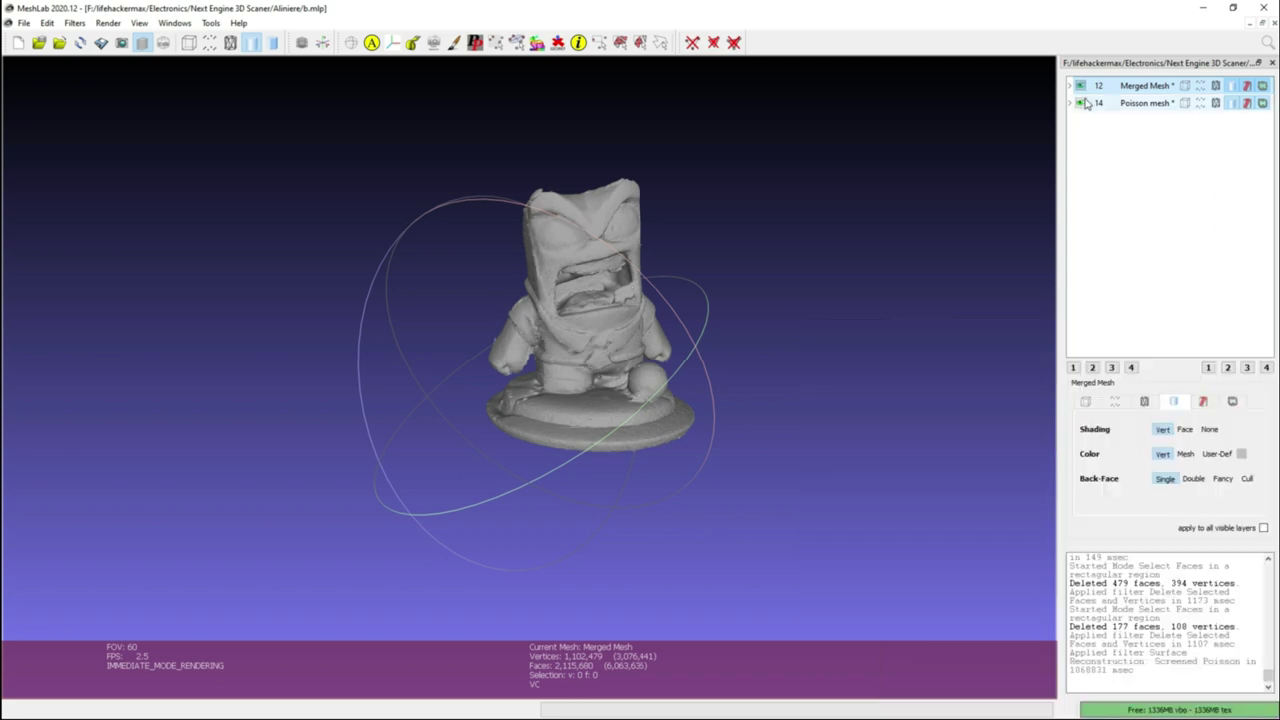
{"action": "left_click", "coordinate": [1080, 103]}
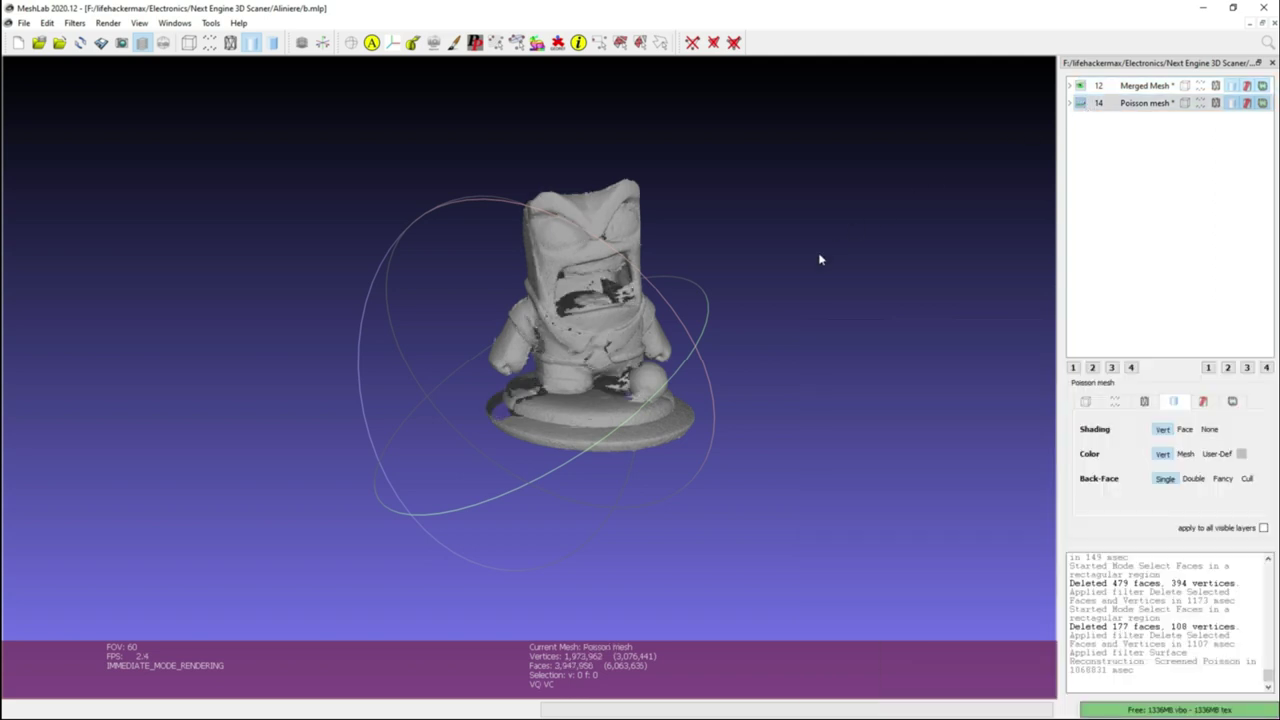